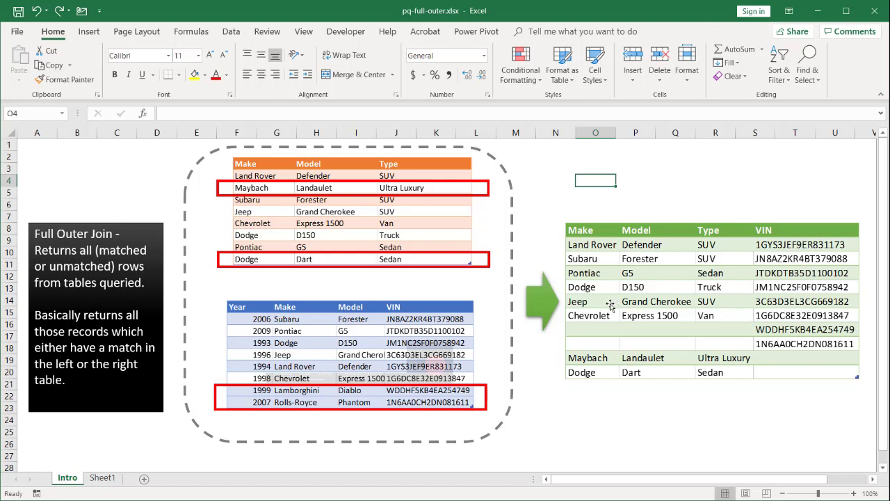
# On Sheet1, turn the Make/Model/Type range A1:C9 (with headers) into a Power Query table
pyautogui.click(112, 479)
pyautogui.click(144, 229)
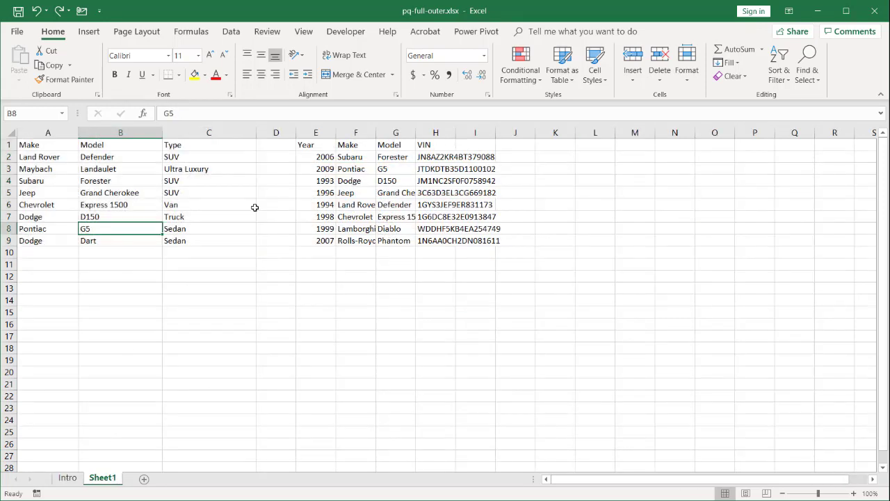
pyautogui.click(351, 203)
pyautogui.click(174, 209)
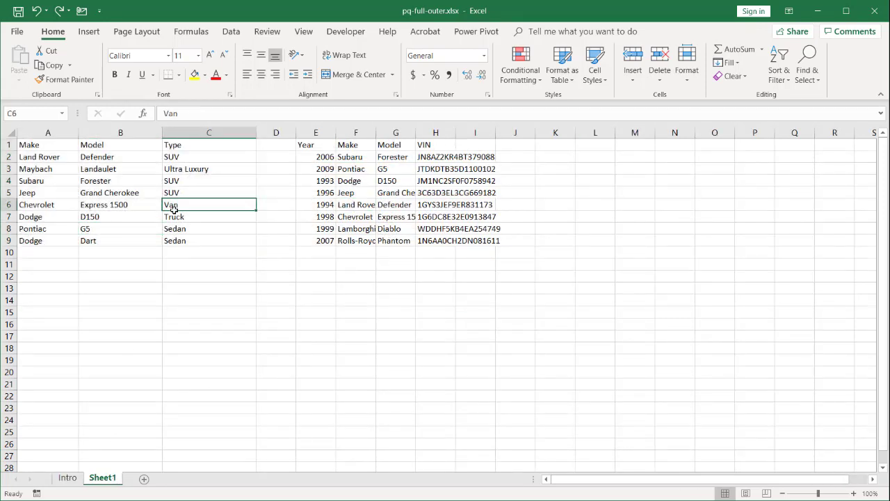
pyautogui.click(232, 31)
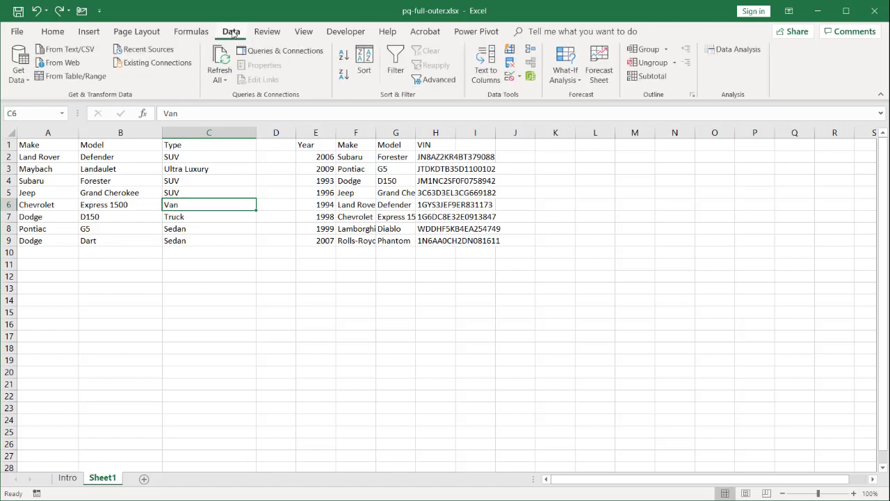
pyautogui.click(77, 76)
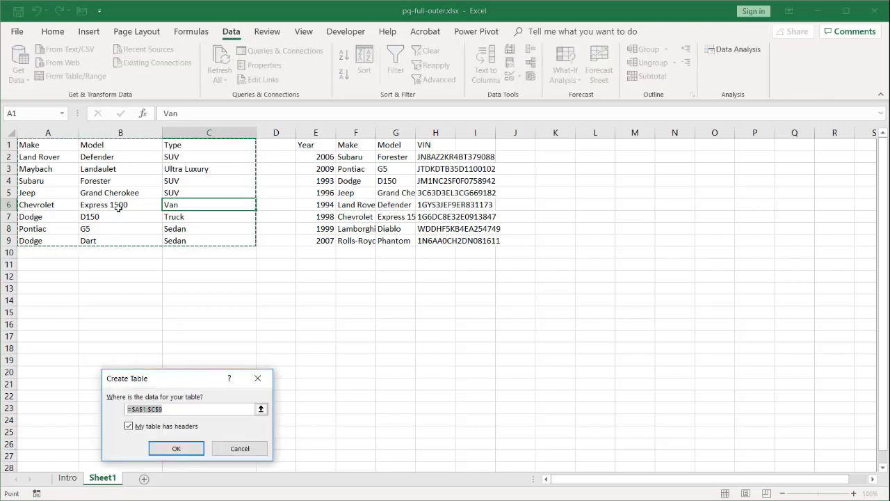
pyautogui.click(176, 449)
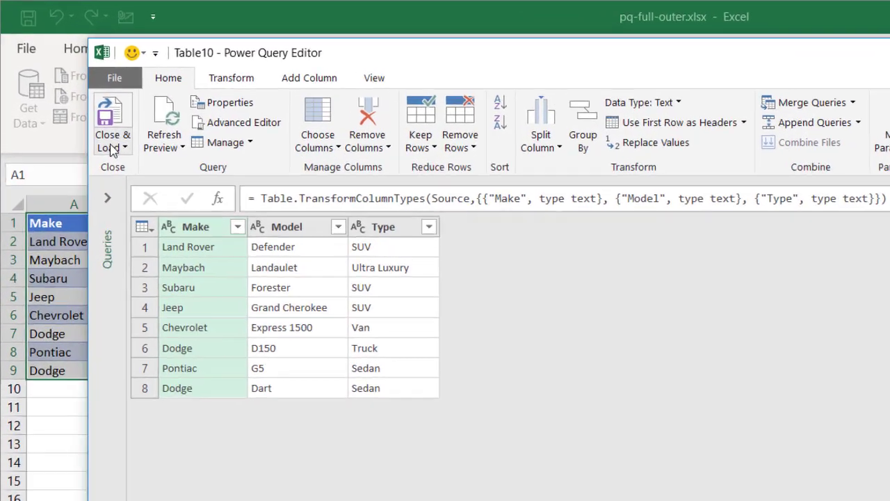
# Load the Table10 query as connection only, without placing it on a sheet
pyautogui.click(73, 94)
pyautogui.click(150, 201)
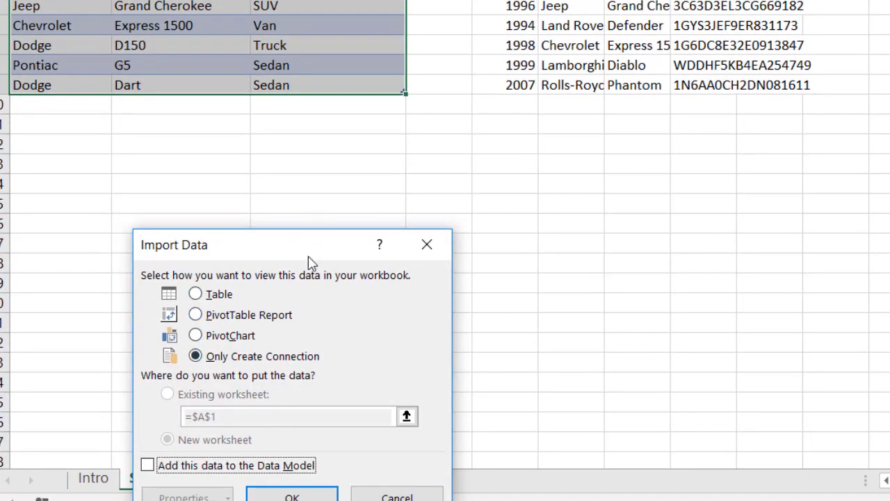
pyautogui.moveTo(311, 255); pyautogui.dragTo(314, 167)
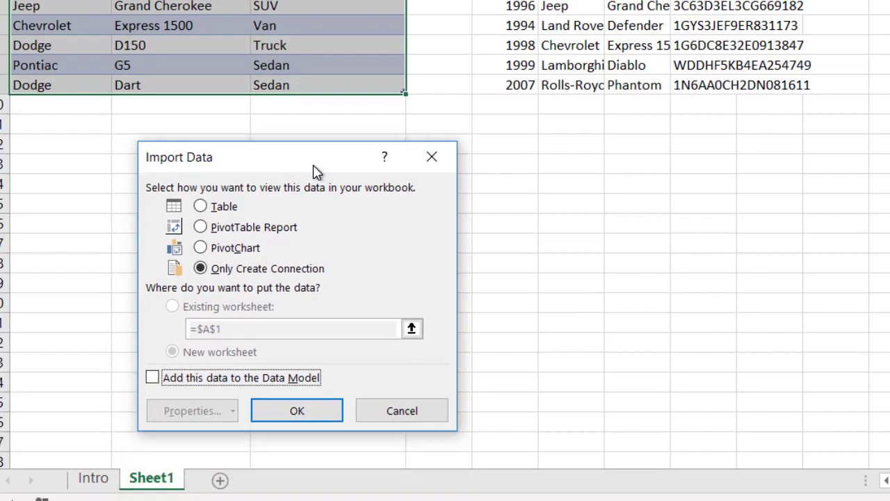
pyautogui.click(307, 411)
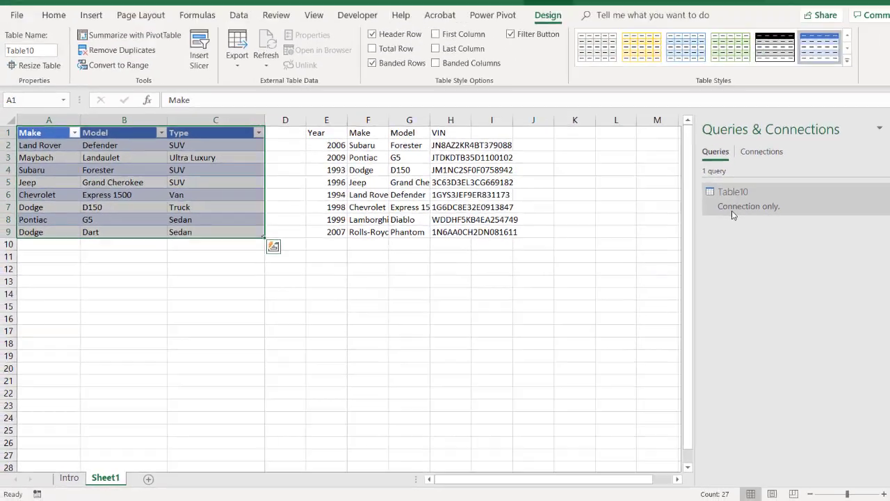
# Create query Table11 from the Year/Make/Model/VIN range E1:H9 and start its load settings
pyautogui.moveTo(708, 224)
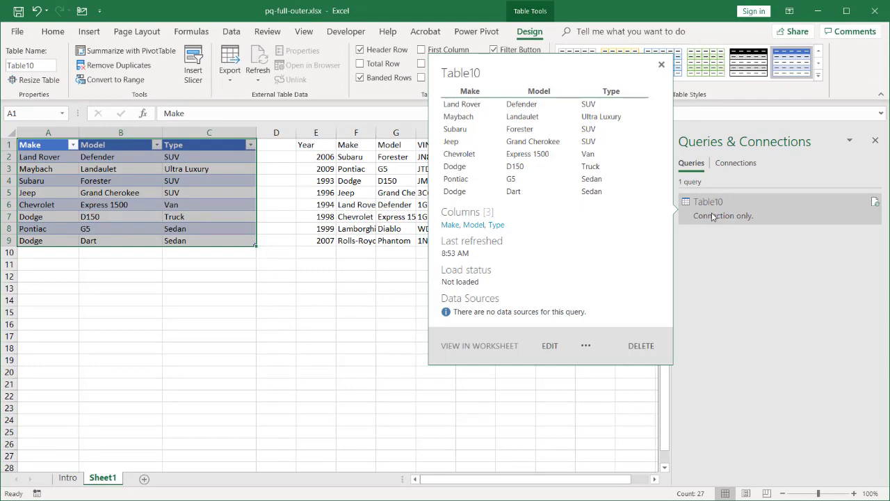
pyautogui.click(400, 176)
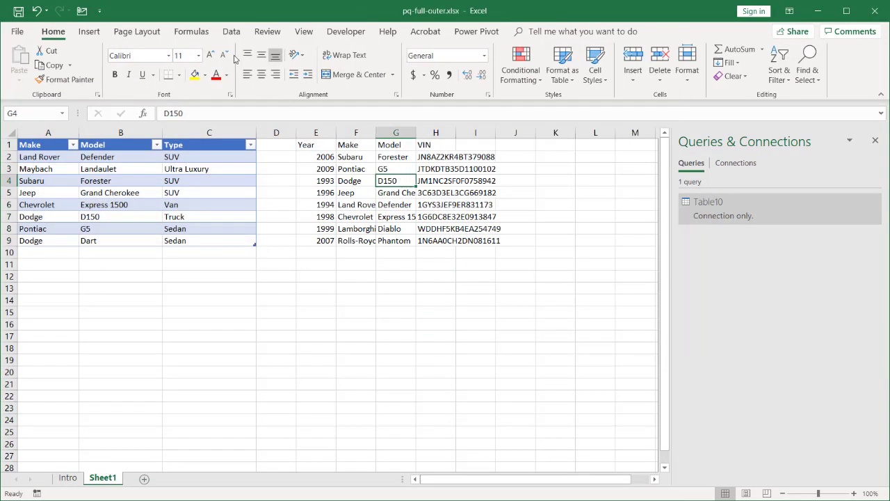
pyautogui.click(227, 34)
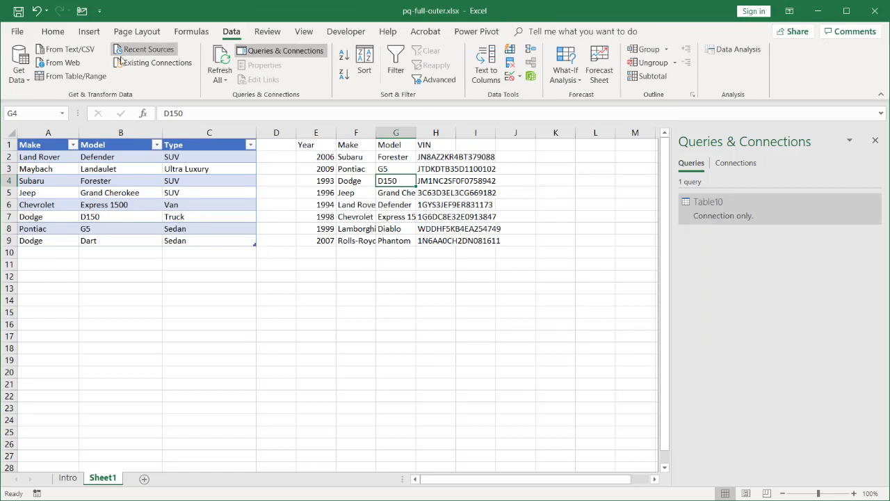
pyautogui.click(60, 78)
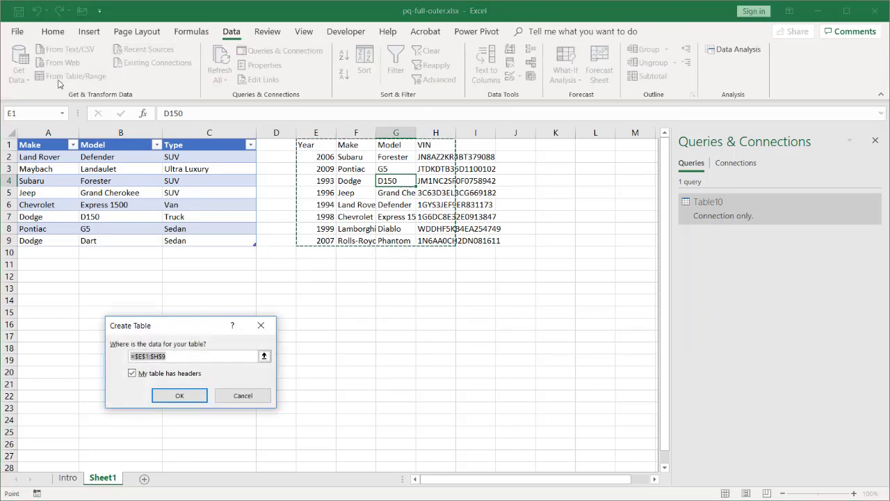
pyautogui.click(180, 395)
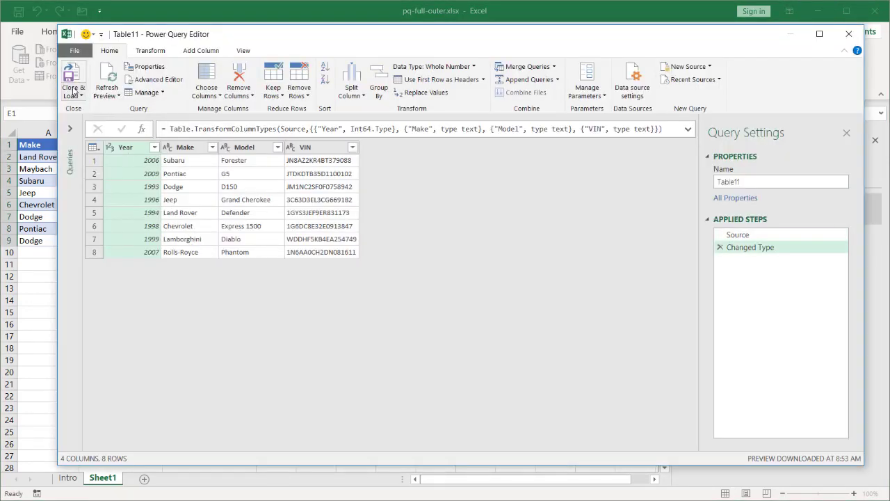
pyautogui.click(74, 93)
pyautogui.click(91, 123)
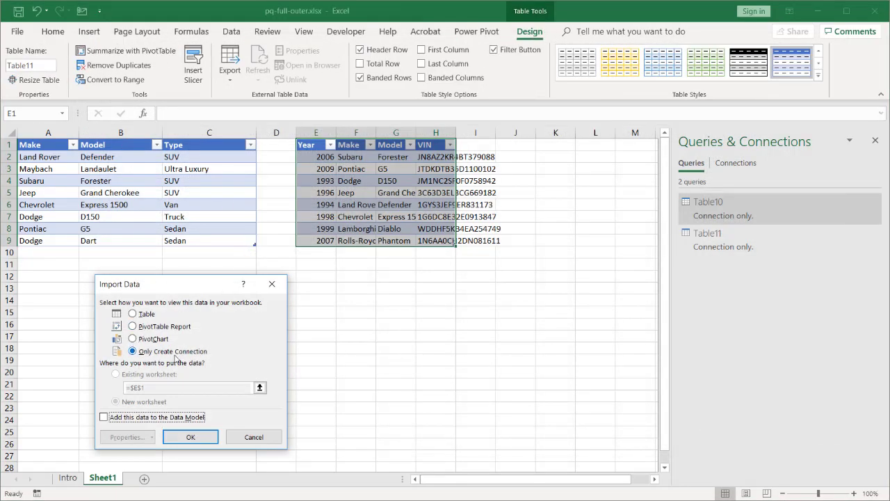
# Keep Table11 connection-only, then create a Table10 reference query and start merging into it
pyautogui.click(186, 439)
pyautogui.moveTo(702, 206)
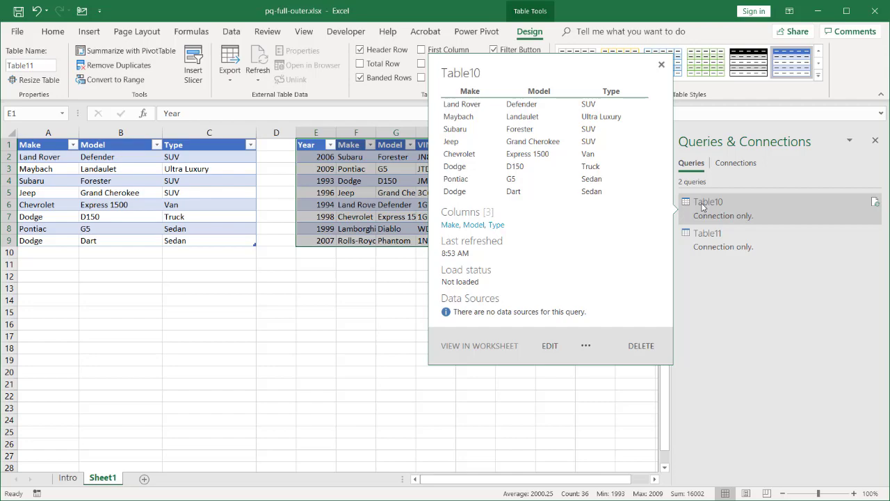
pyautogui.rightClick(702, 205)
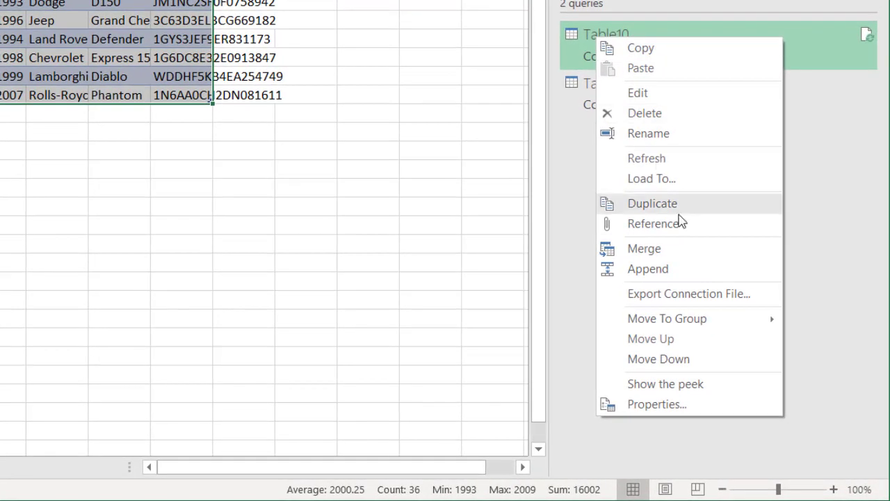
pyautogui.click(757, 322)
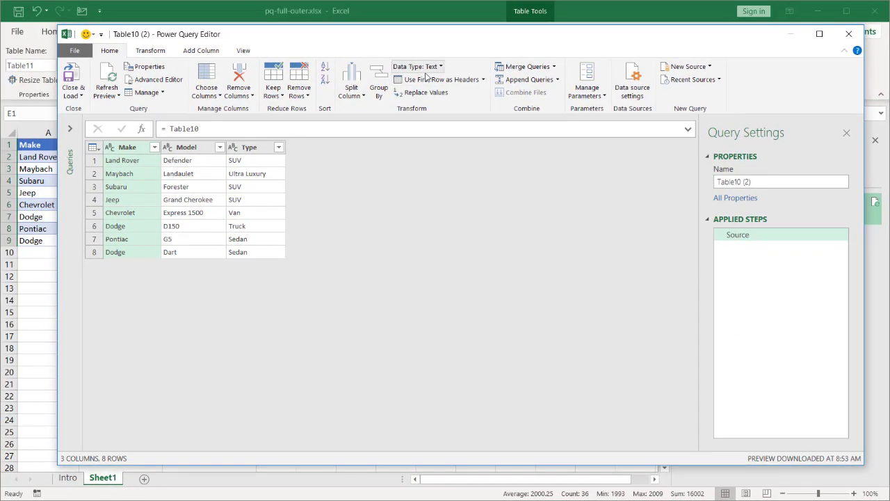
pyautogui.click(520, 69)
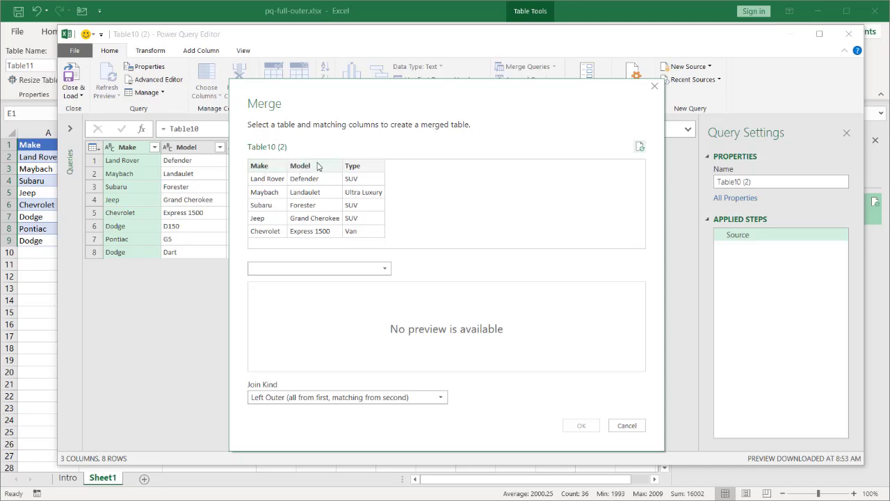
# Merge Table10 (2) with Table11 as a Full Outer join matching on Make and Model
pyautogui.press('ctrl')
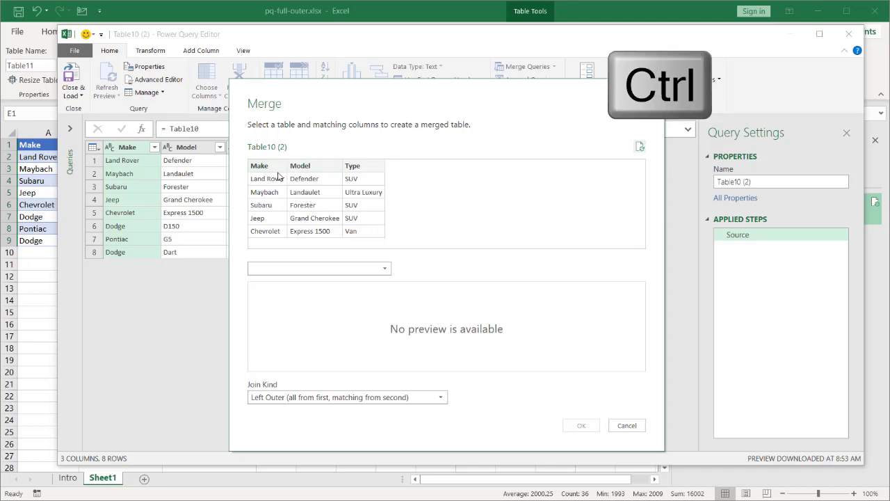
pyautogui.click(279, 175)
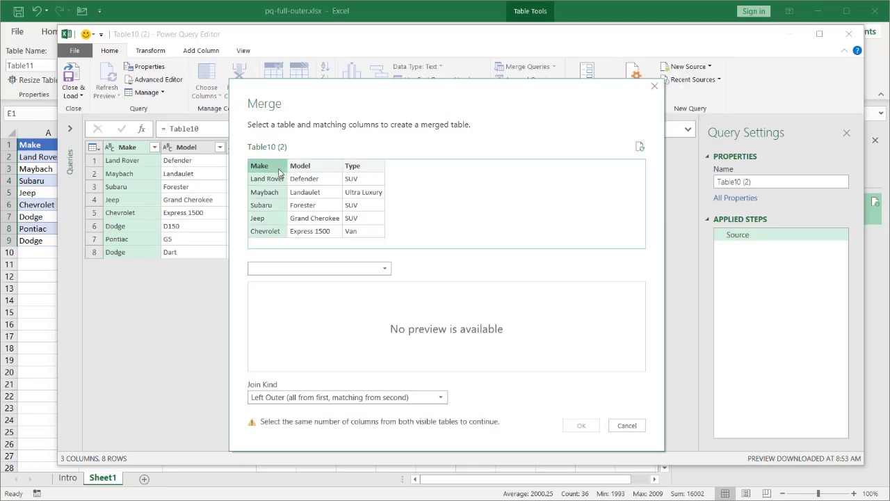
pyautogui.keyDown('ctrl'); pyautogui.click(302, 172); pyautogui.keyUp('ctrl')
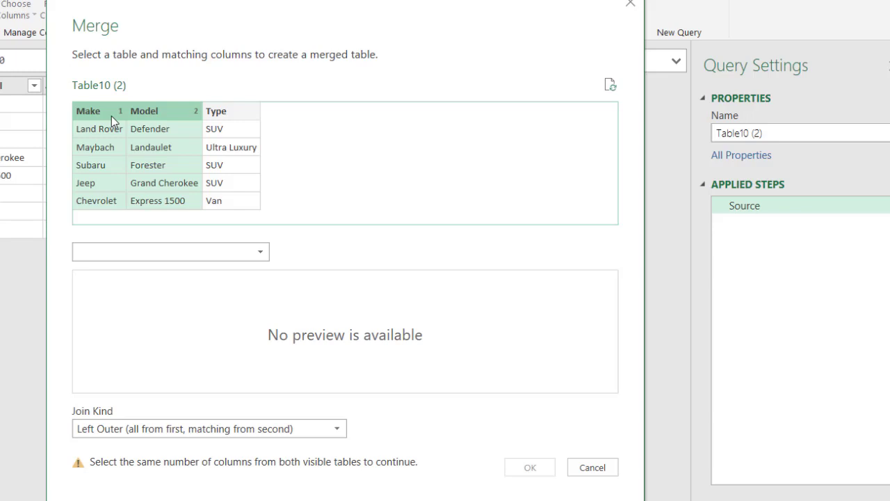
pyautogui.click(192, 251)
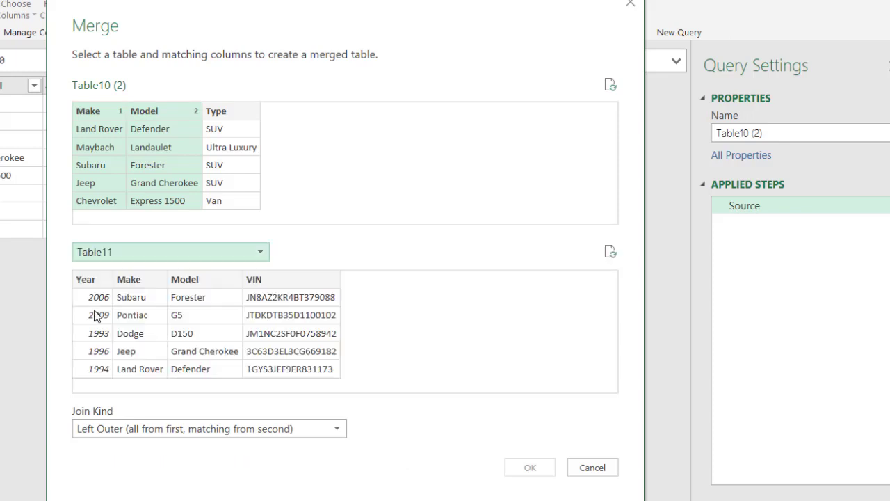
pyautogui.click(142, 280)
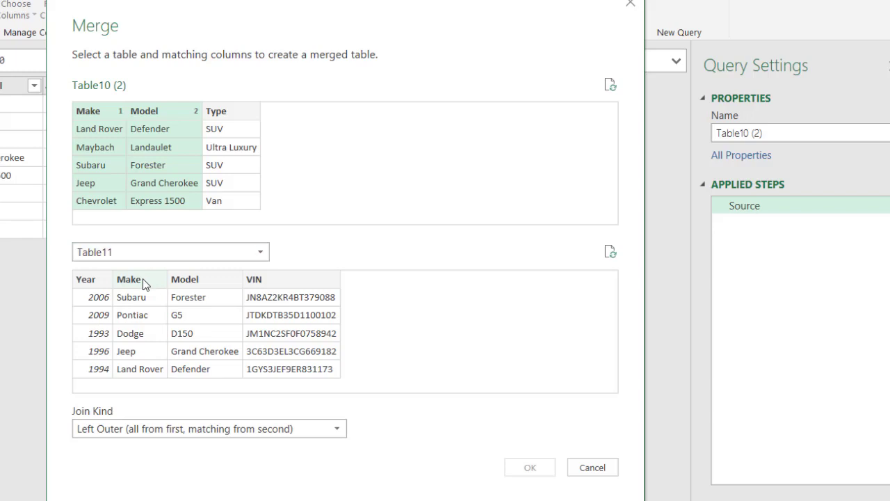
pyautogui.keyDown('ctrl'); pyautogui.click(195, 285); pyautogui.keyUp('ctrl')
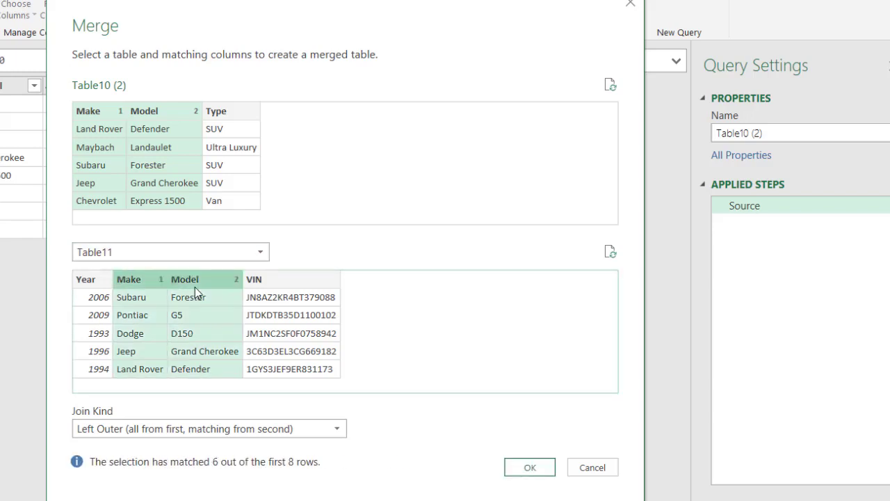
pyautogui.click(300, 431)
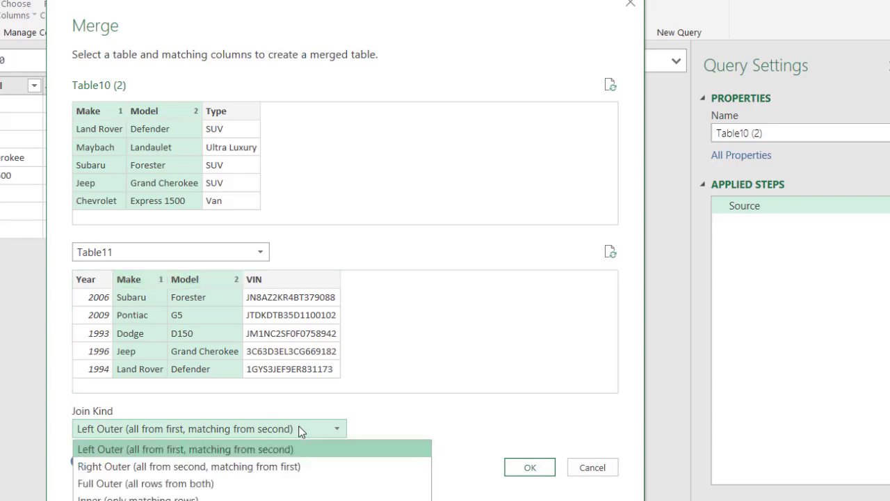
pyautogui.click(211, 482)
pyautogui.click(529, 467)
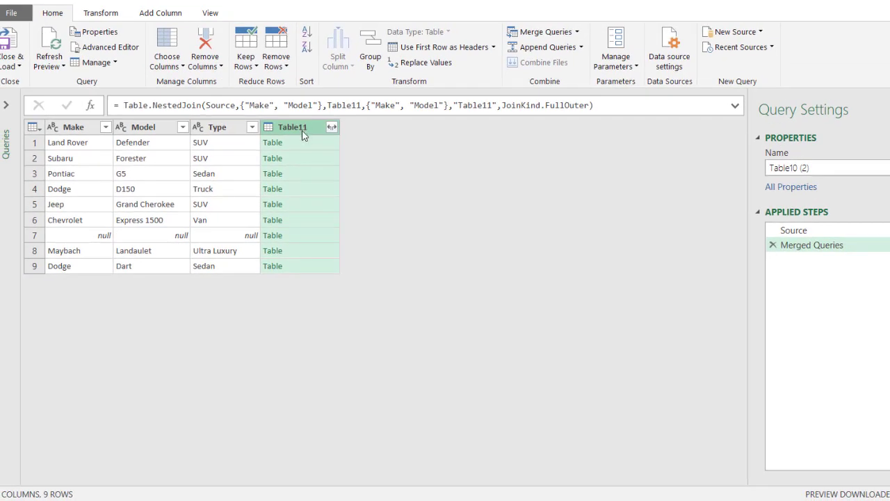
pyautogui.click(306, 143)
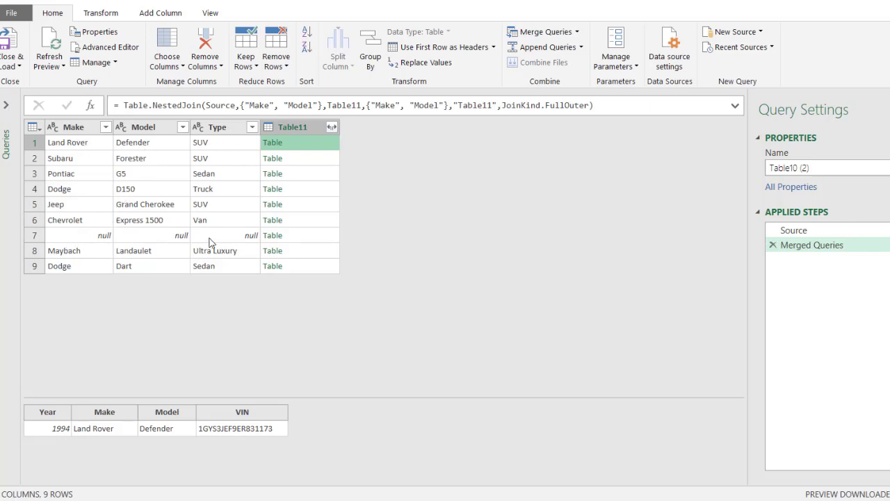
pyautogui.click(311, 239)
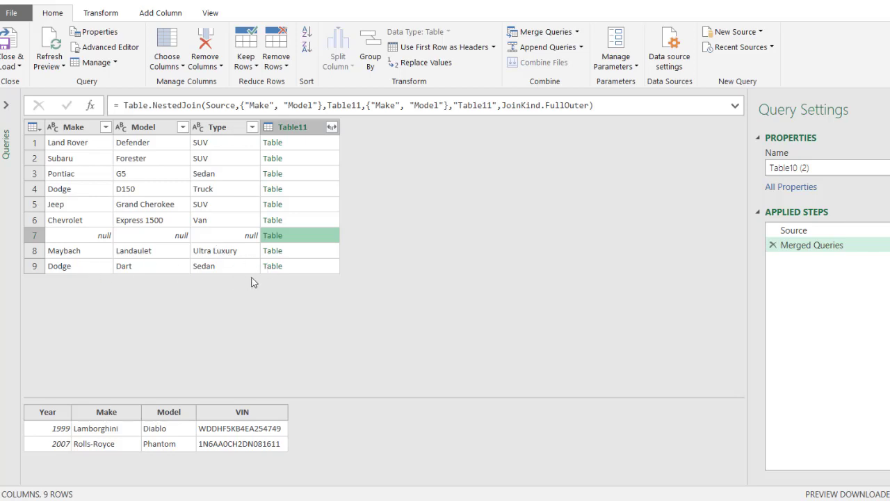
pyautogui.click(308, 270)
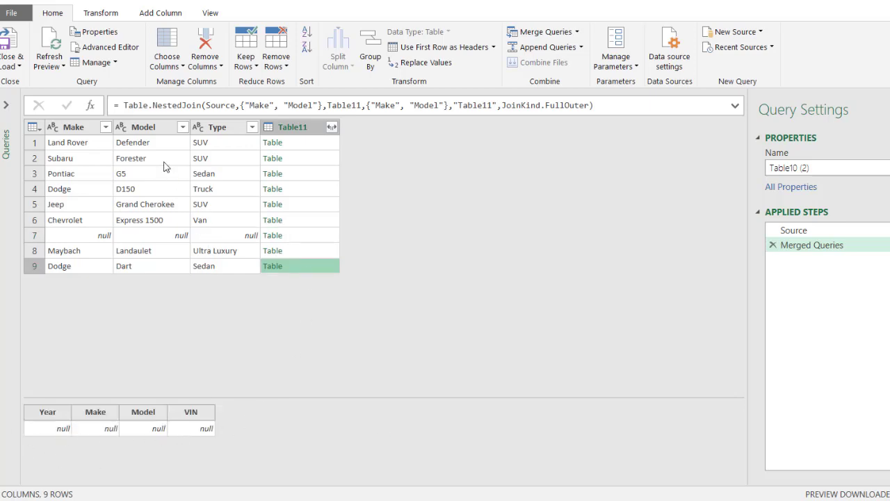
pyautogui.click(11, 67)
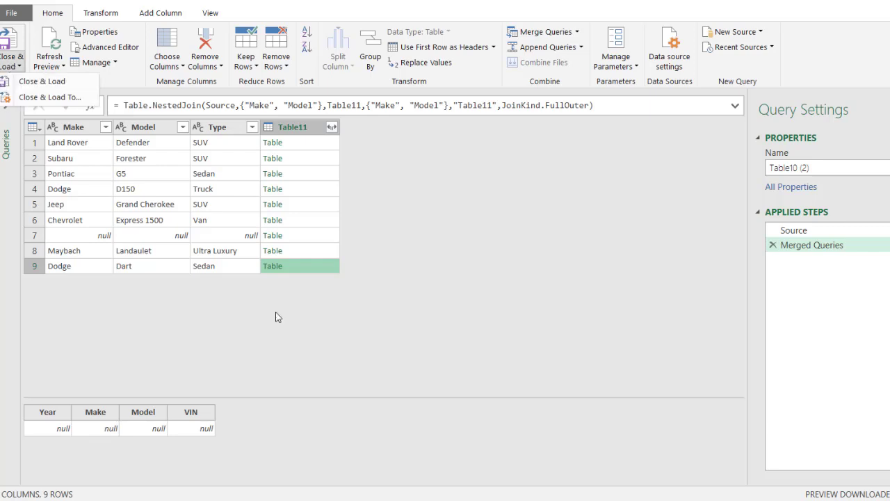
# Expand Table11 into only Year and VIN columns, without the original column name prefix
pyautogui.click(331, 128)
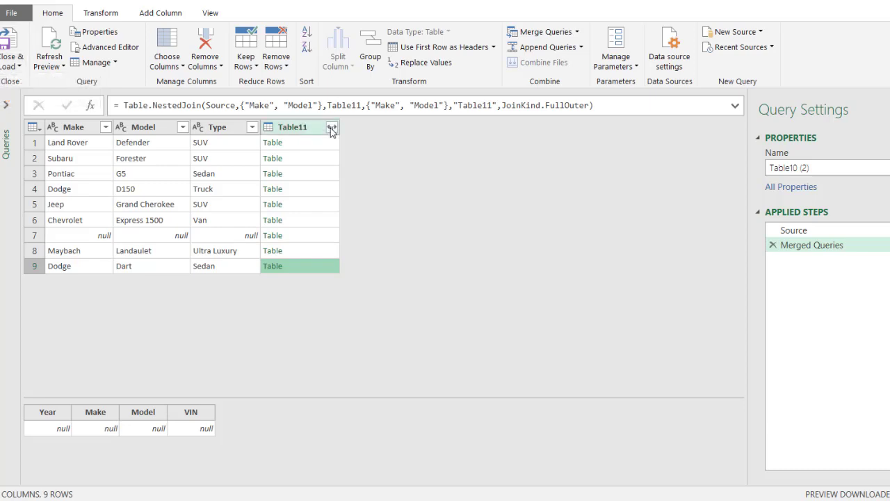
pyautogui.click(332, 129)
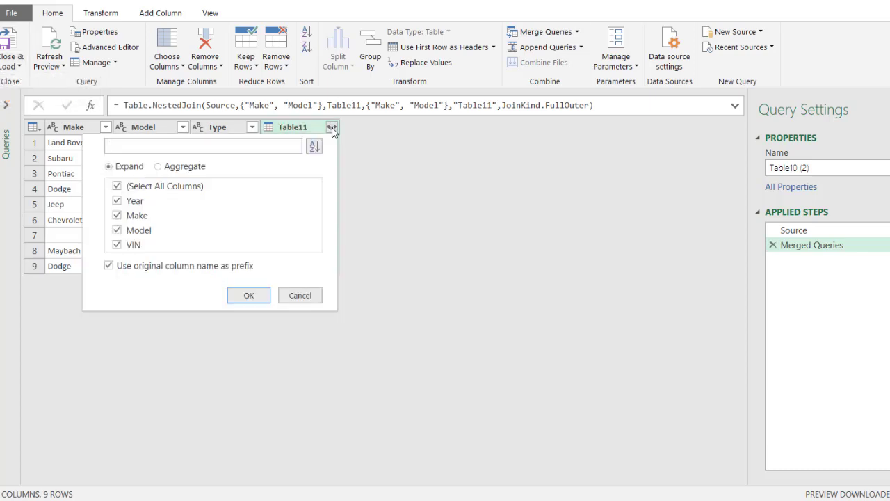
pyautogui.click(116, 215)
pyautogui.click(117, 230)
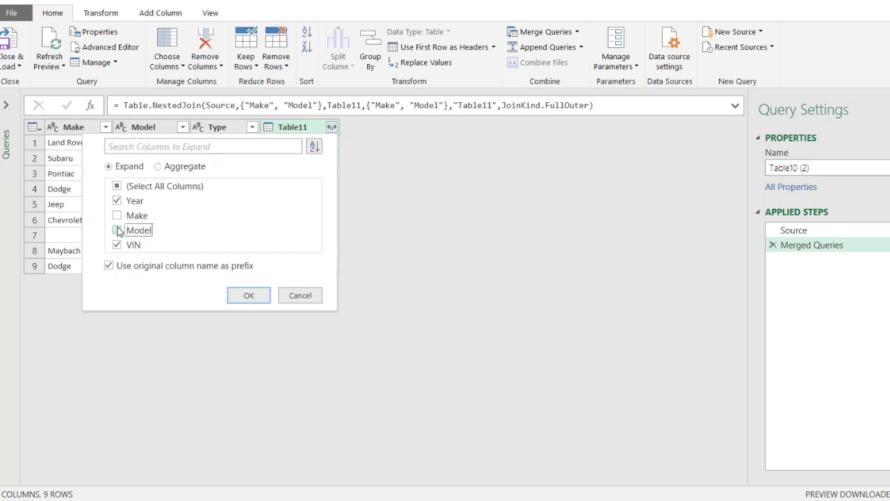
pyautogui.click(108, 266)
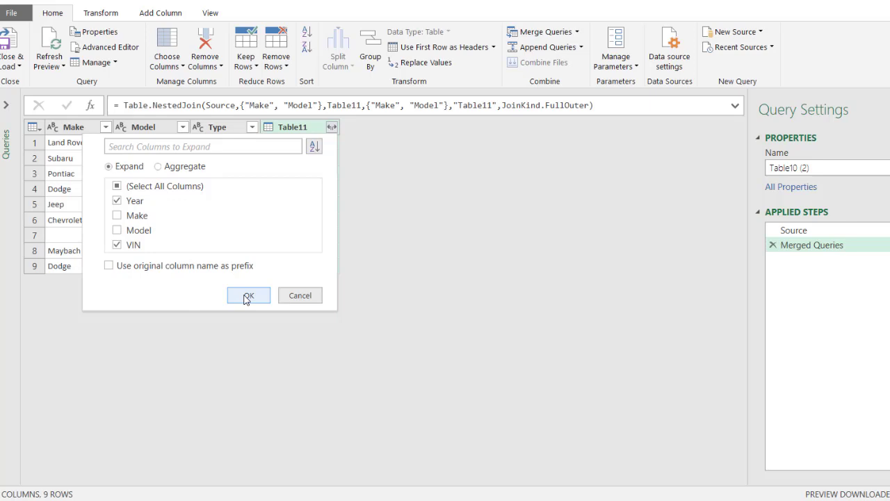
pyautogui.click(247, 295)
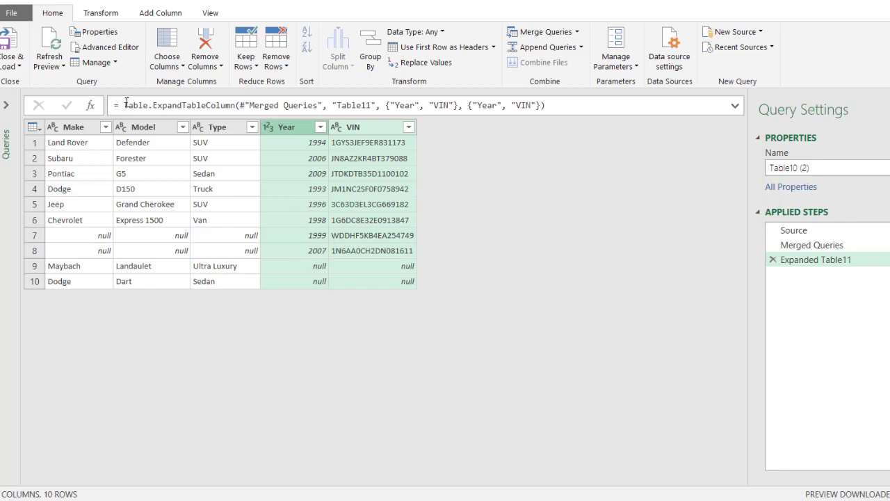
# Load Table10 (2) as a table on the existing Sheet1 starting at cell A20
pyautogui.click(11, 63)
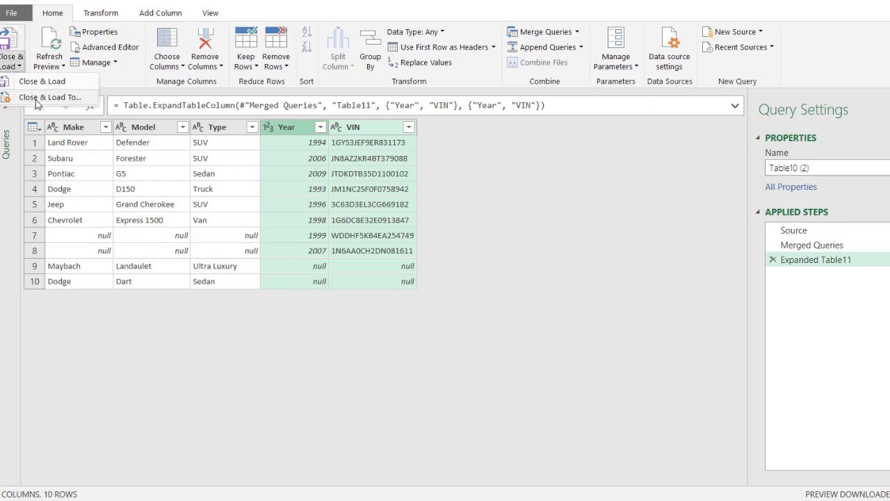
pyautogui.click(35, 99)
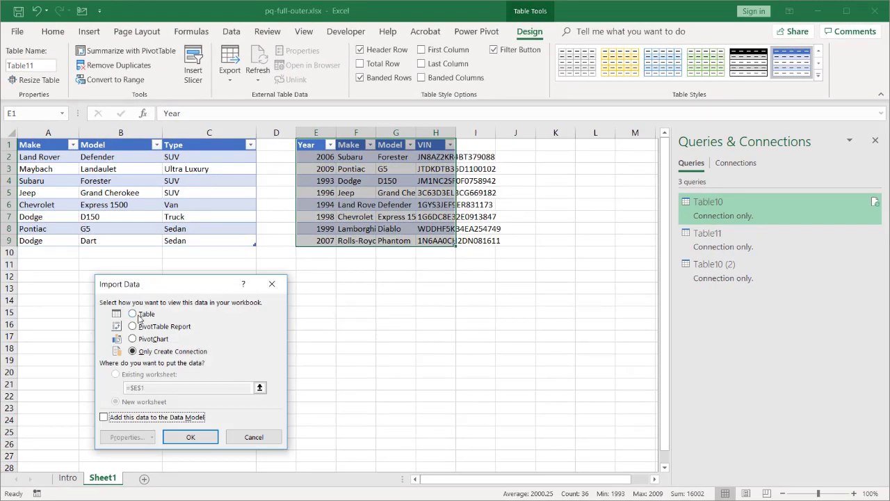
pyautogui.click(83, 324)
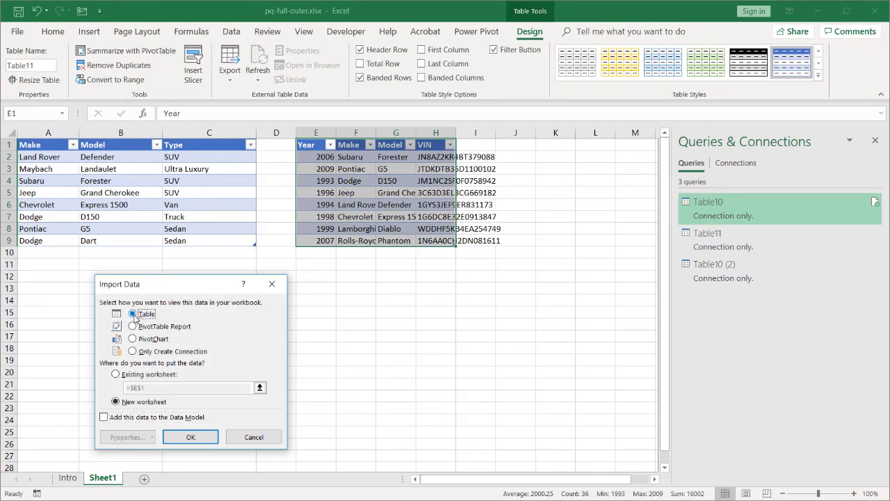
pyautogui.click(117, 374)
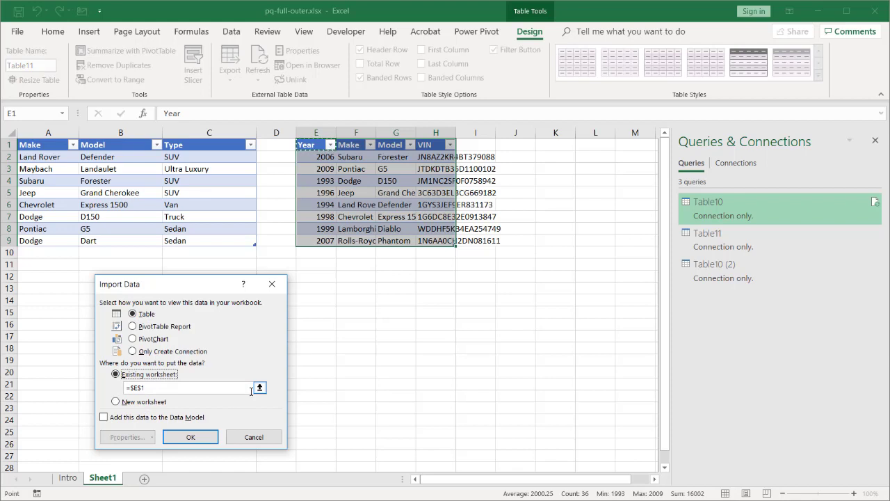
pyautogui.click(259, 388)
pyautogui.click(38, 370)
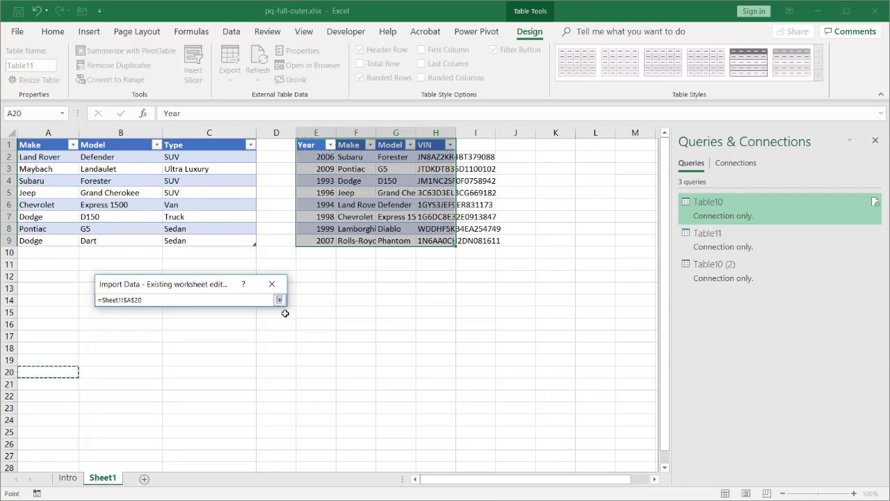
pyautogui.click(279, 300)
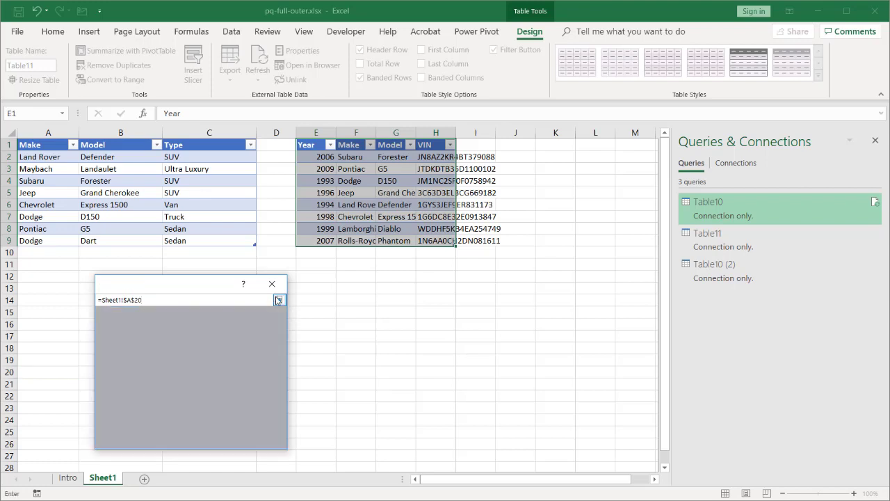
pyautogui.click(208, 436)
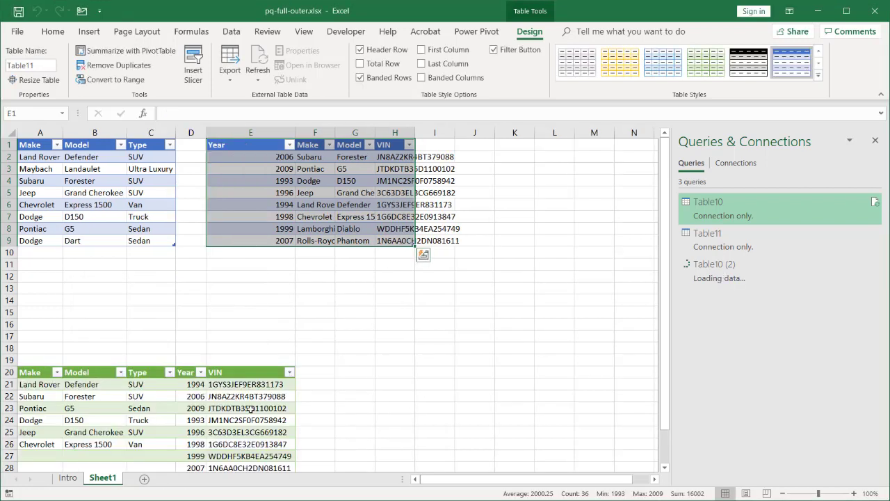
# Delete empty rows 13 to 17 so the merged car table starts at row 15
pyautogui.click(9, 288)
pyautogui.moveTo(9, 298); pyautogui.dragTo(12, 339)
pyautogui.rightClick(11, 338)
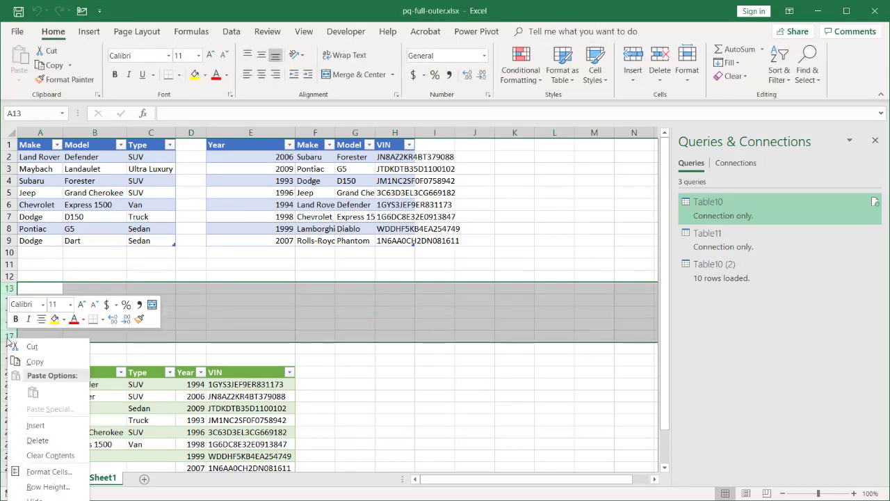
pyautogui.click(53, 439)
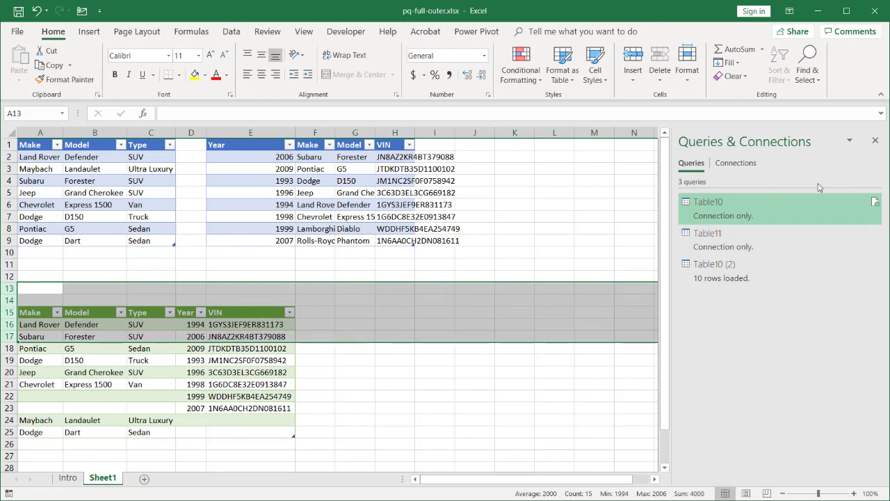
pyautogui.click(434, 337)
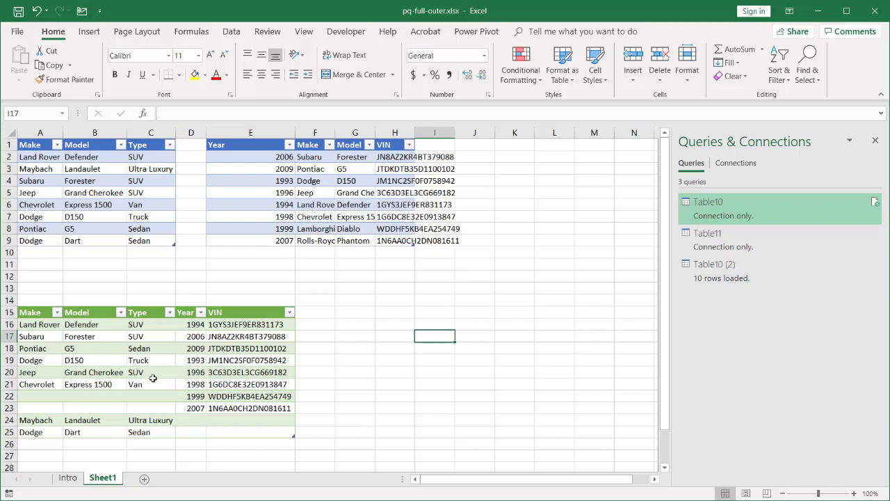
# Auto-fit column H so the Lamborghini and Rolls-Royce VINs are fully readable
pyautogui.moveTo(54, 397); pyautogui.dragTo(149, 404)
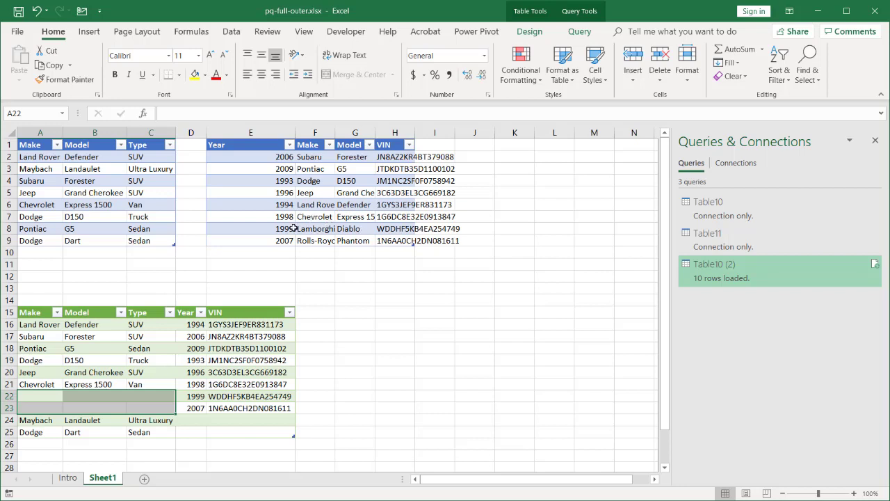
pyautogui.moveTo(292, 229); pyautogui.dragTo(354, 237)
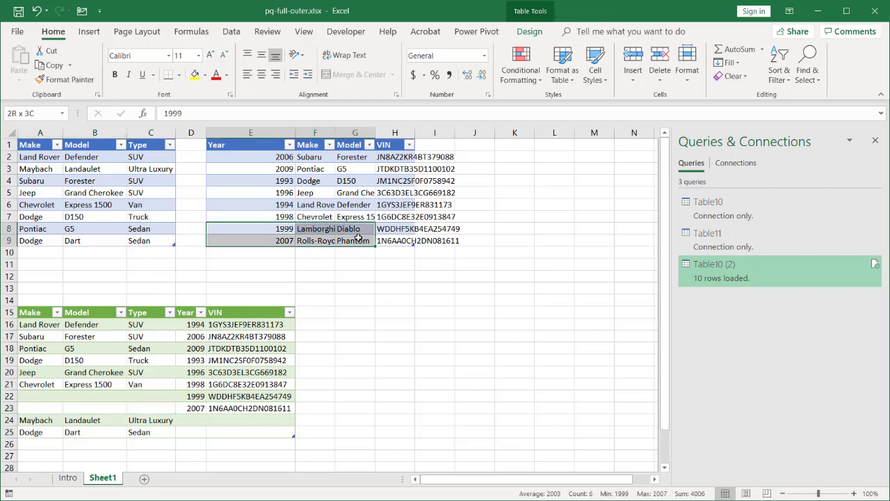
pyautogui.doubleClick(413, 132)
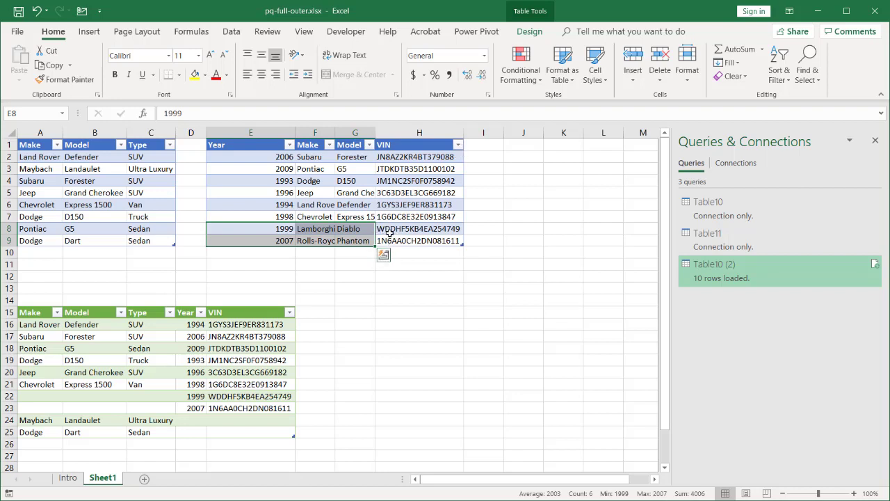
pyautogui.moveTo(388, 230); pyautogui.dragTo(390, 237)
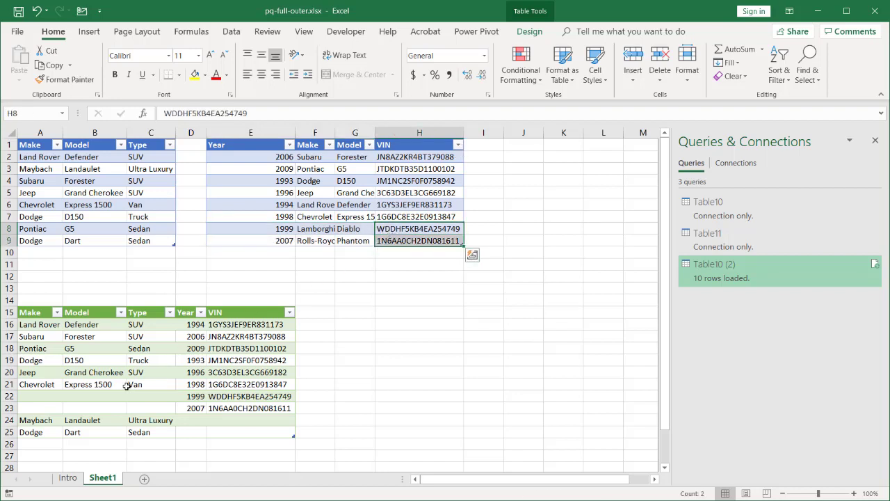
# Highlight the null gaps: blank Make/Model cells and empty Year/VIN for Maybach and Dodge Dart
pyautogui.moveTo(58, 396); pyautogui.dragTo(158, 410)
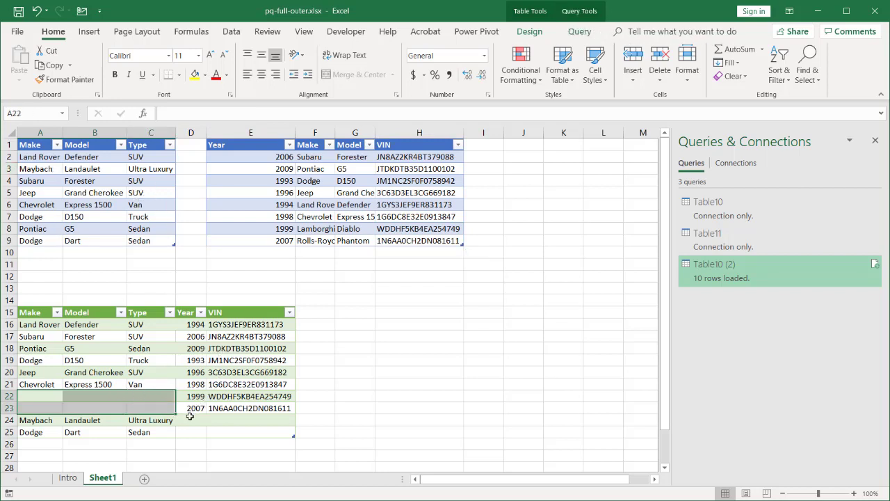
pyautogui.moveTo(188, 419); pyautogui.dragTo(241, 430)
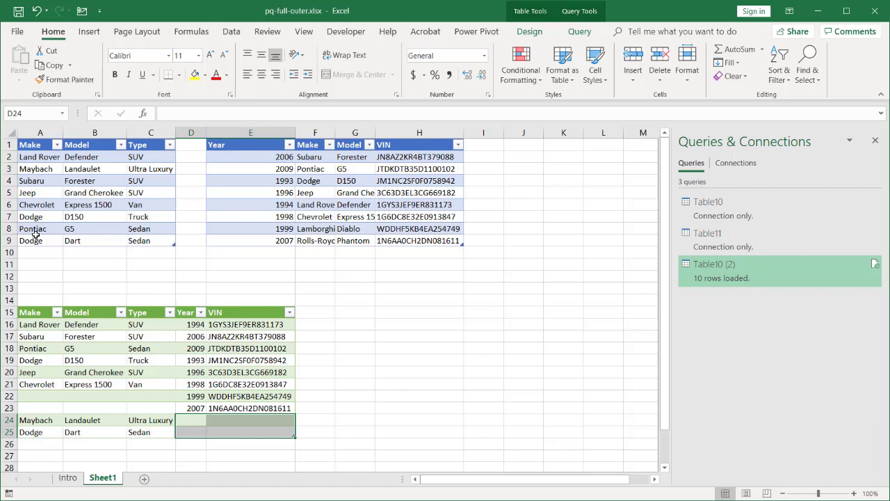
pyautogui.moveTo(30, 240); pyautogui.dragTo(134, 241)
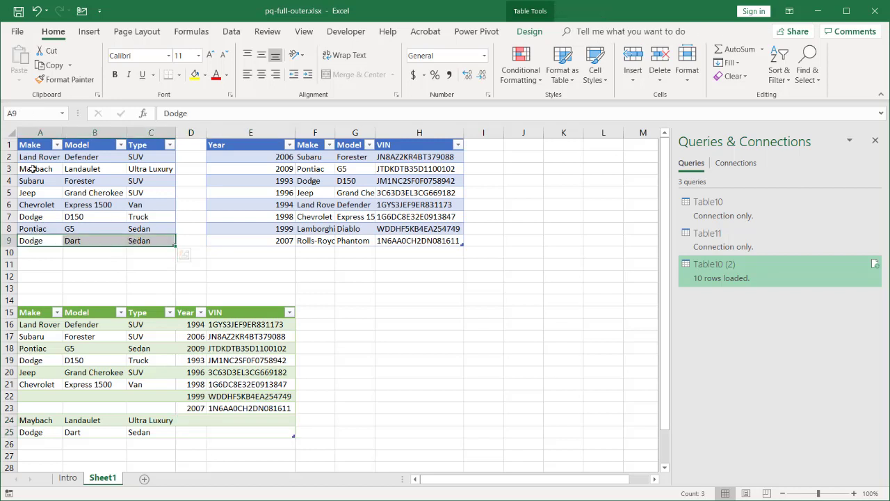
pyautogui.moveTo(32, 168); pyautogui.dragTo(122, 169)
pyautogui.moveTo(198, 420); pyautogui.dragTo(240, 429)
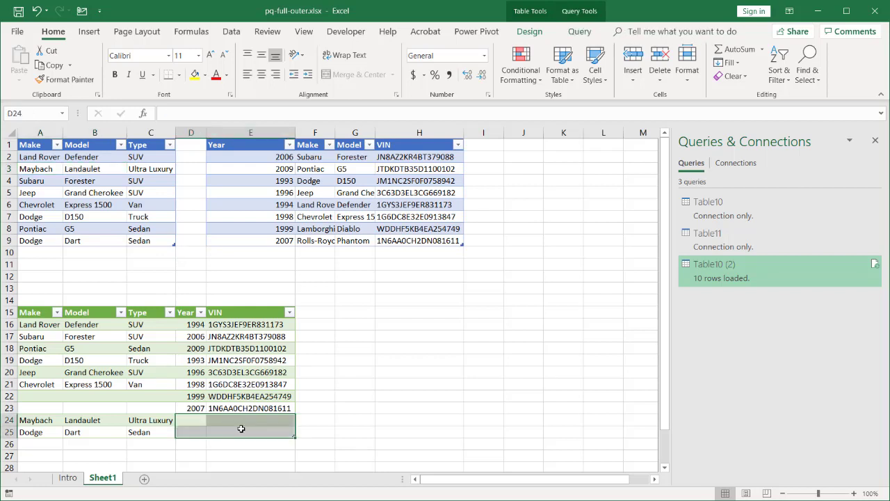